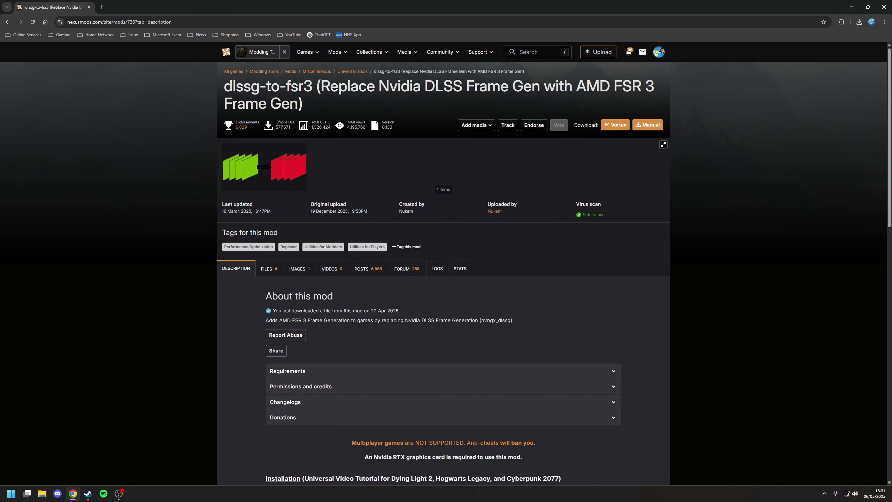
# Manually download dlssg-to-fsr3-0.130 (Universal) from the mod's Files list, then open the Downloads folder
pyautogui.scroll(-10, 443, 275)
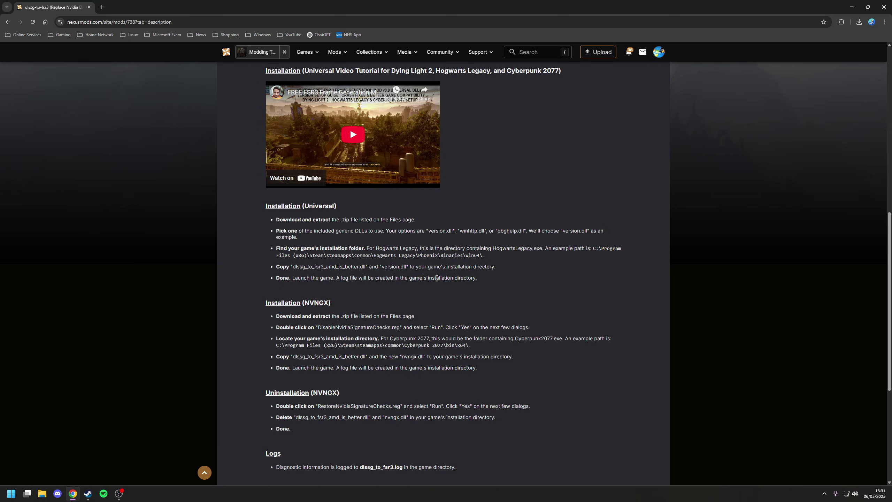
pyautogui.scroll(7, 435, 280)
pyautogui.scroll(4, 434, 280)
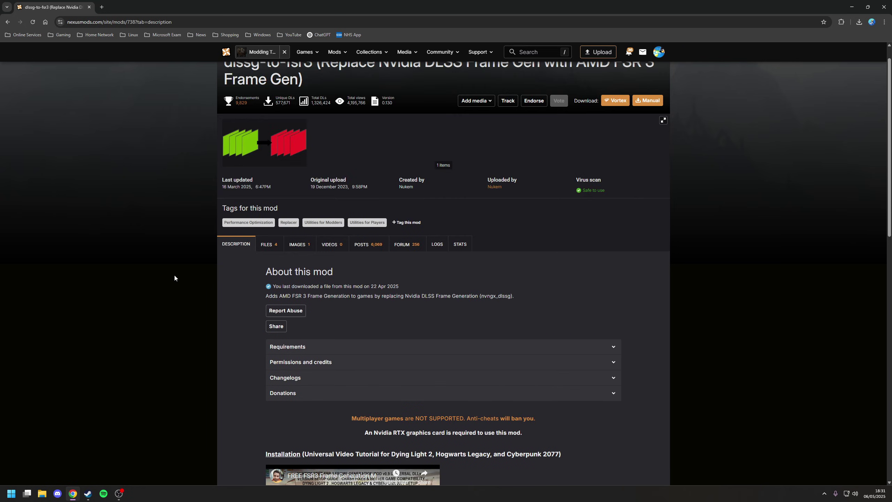
pyautogui.click(269, 244)
pyautogui.scroll(-3, 468, 290)
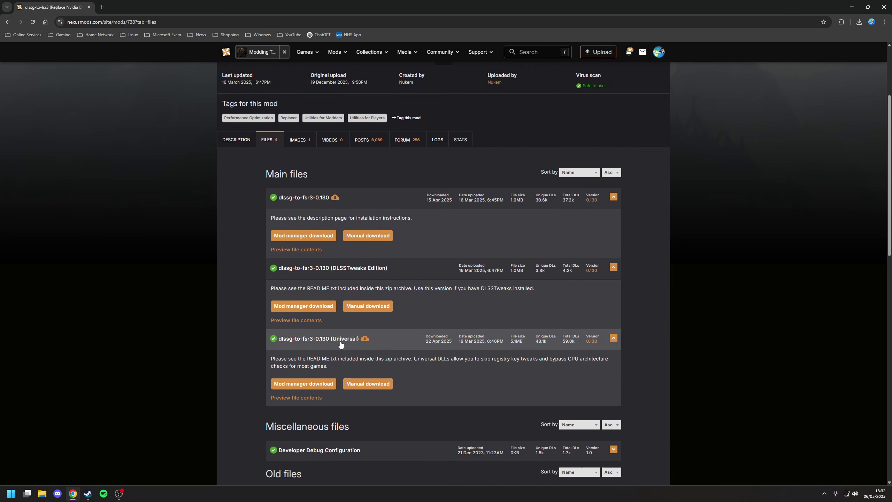
pyautogui.click(381, 384)
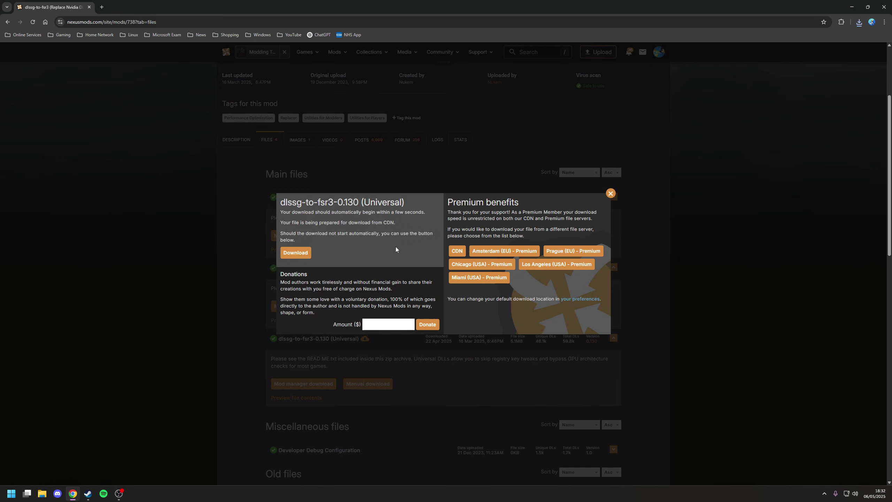
pyautogui.click(43, 494)
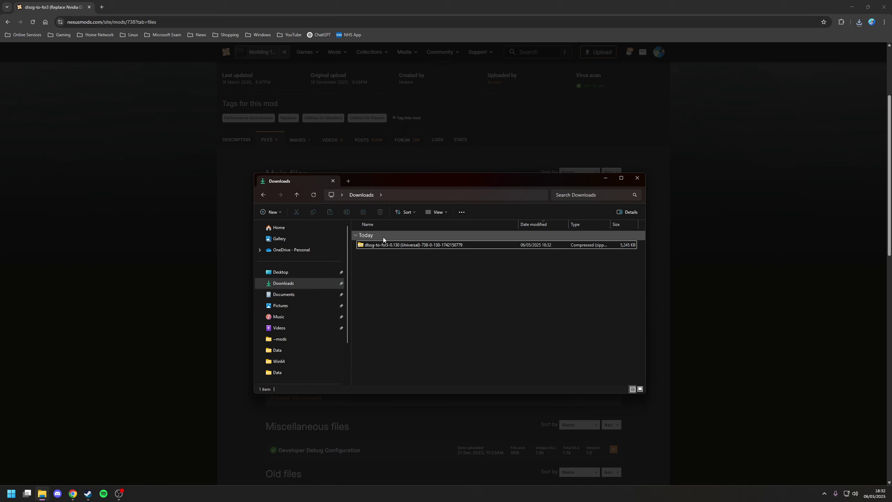
# Extract the dlssg-to-fsr3 zip and copy the three files inside its dll_version folder
pyautogui.rightClick(406, 243)
pyautogui.click(431, 286)
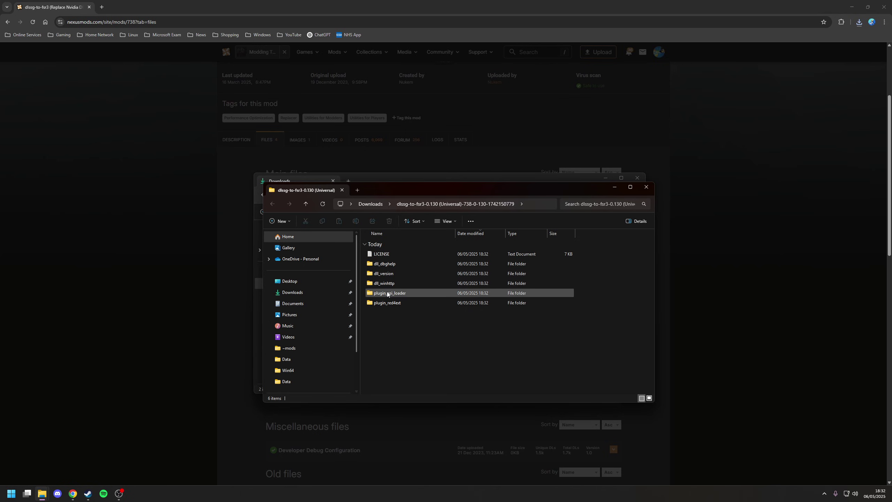
pyautogui.doubleClick(395, 272)
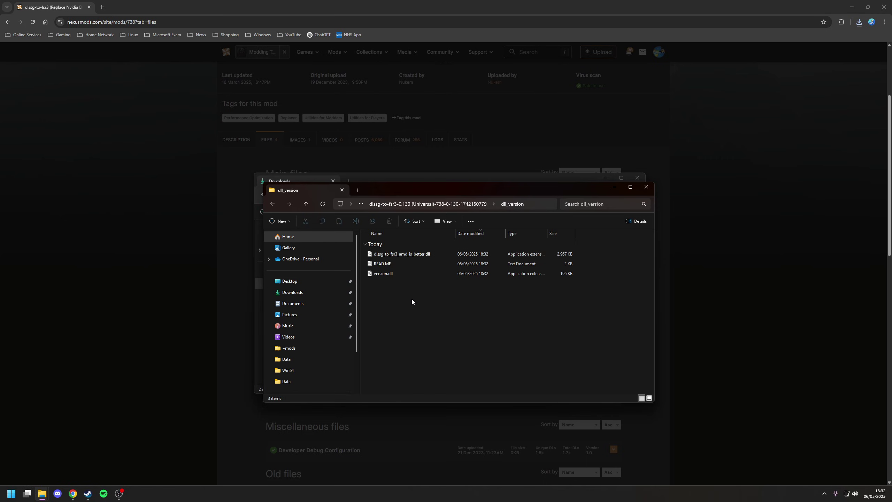
pyautogui.moveTo(412, 301); pyautogui.dragTo(362, 238)
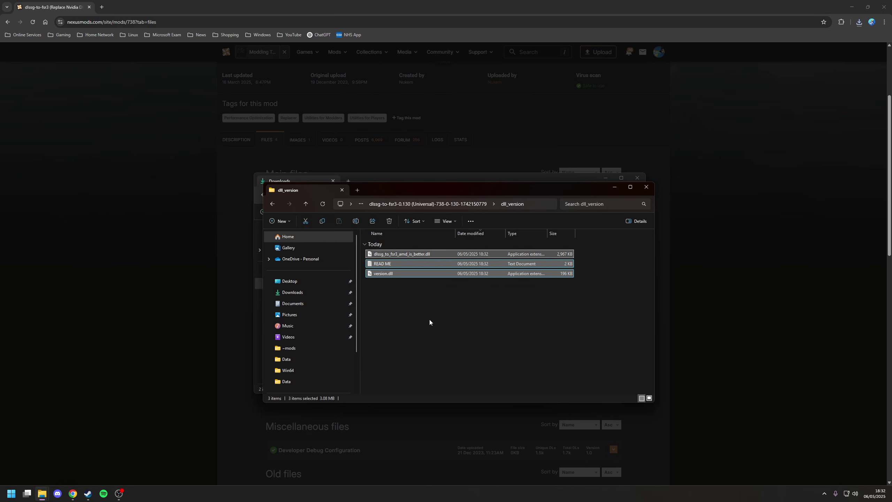
pyautogui.hotkey('ctrl', 'c')
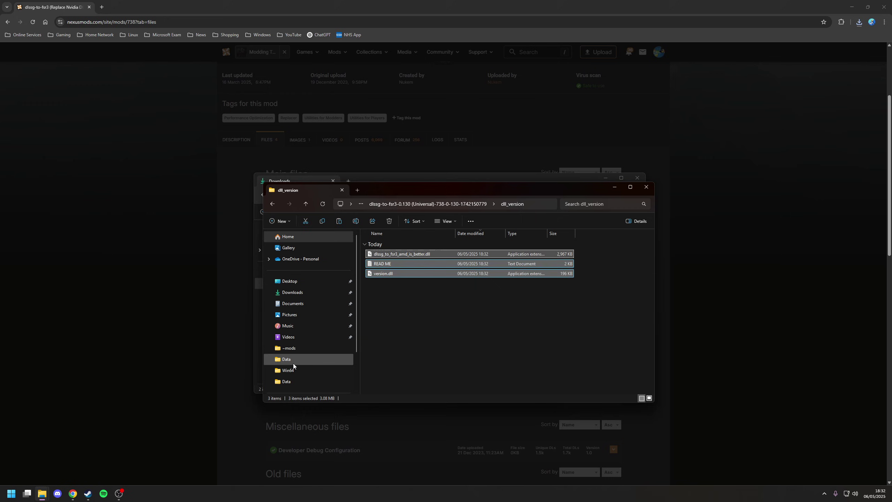
pyautogui.click(296, 359)
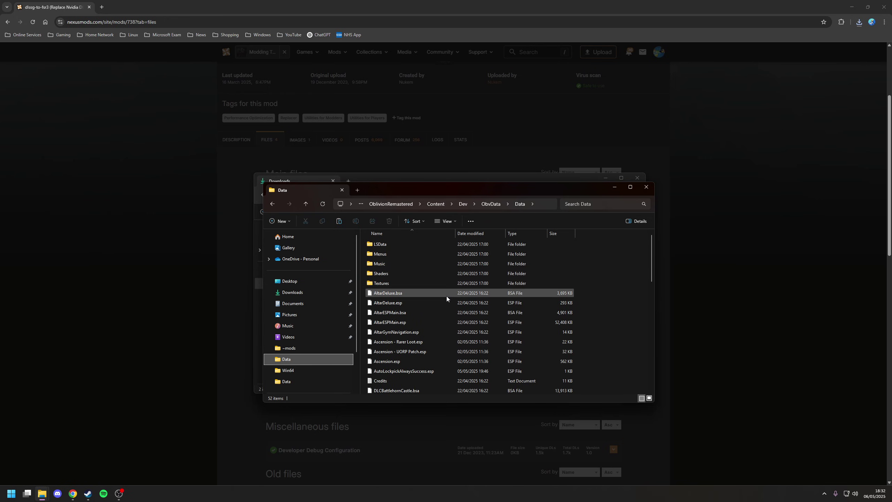
# Navigate to the OblivionRemastered\Binaries\Win64 folder
pyautogui.click(394, 204)
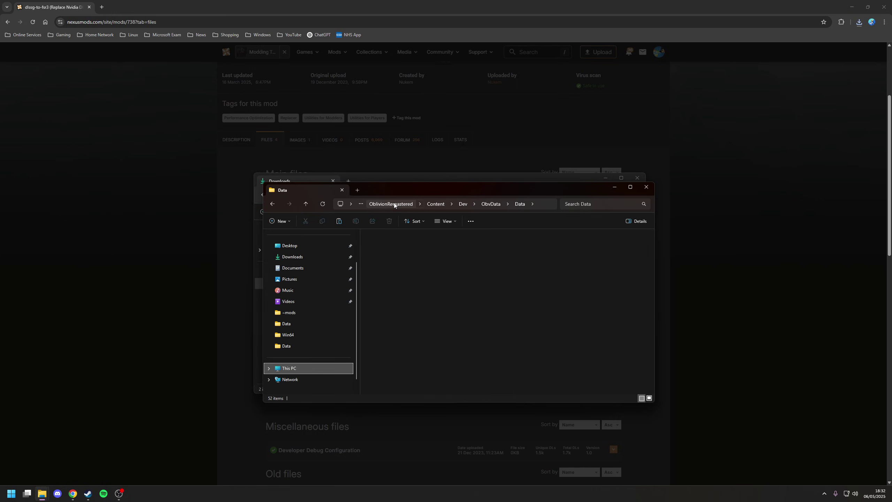
pyautogui.click(384, 246)
pyautogui.doubleClick(383, 246)
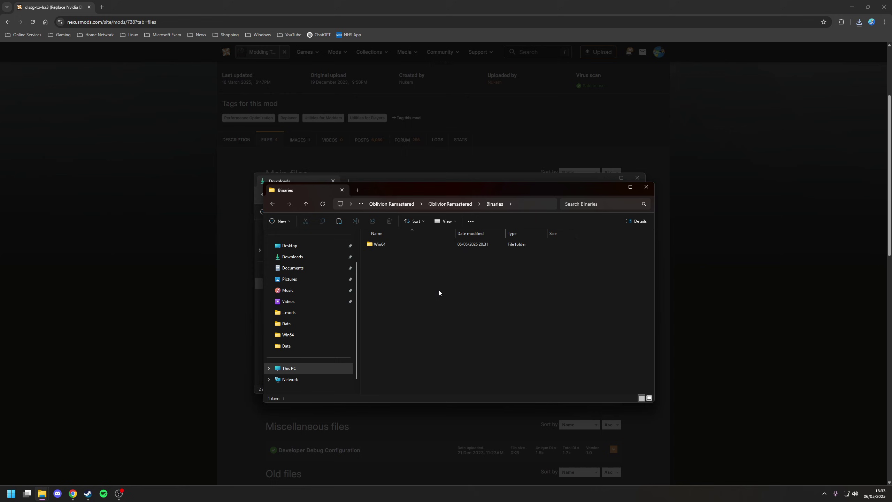
pyautogui.doubleClick(388, 241)
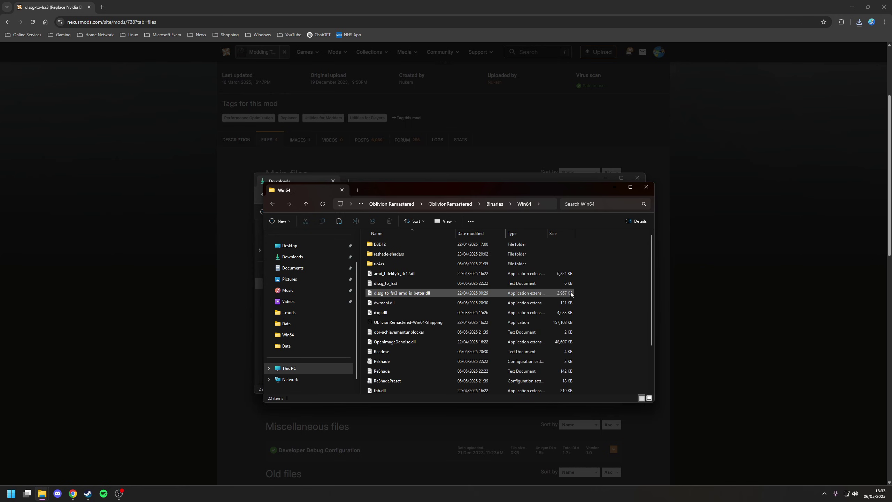
pyautogui.scroll(-2, 468, 339)
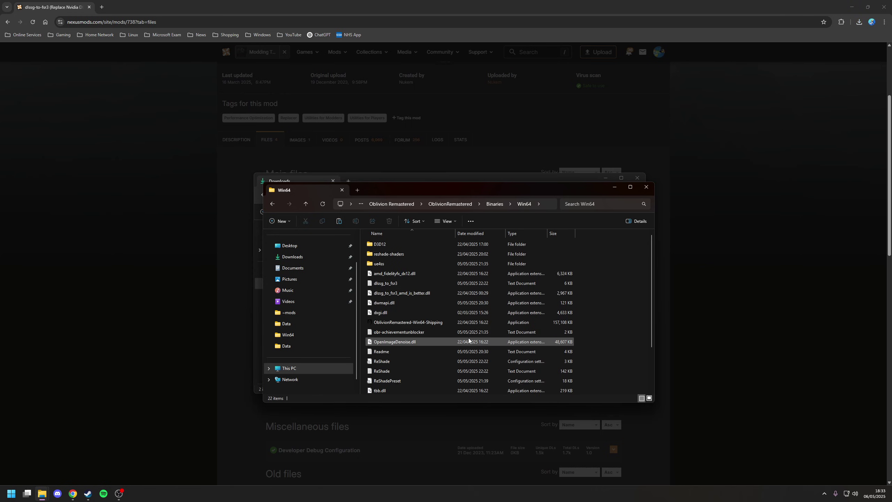
pyautogui.scroll(2, 453, 289)
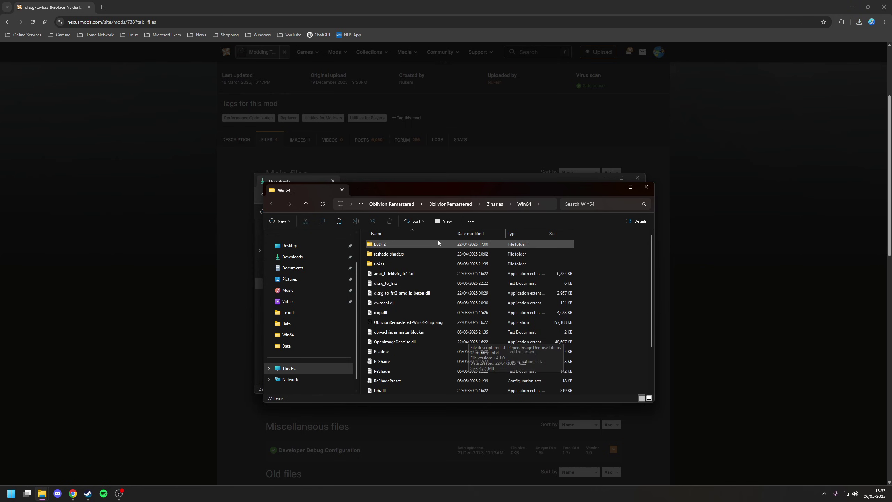
# Paste the three mod files into Win64, replacing existing files, then close both Explorer windows
pyautogui.rightClick(601, 266)
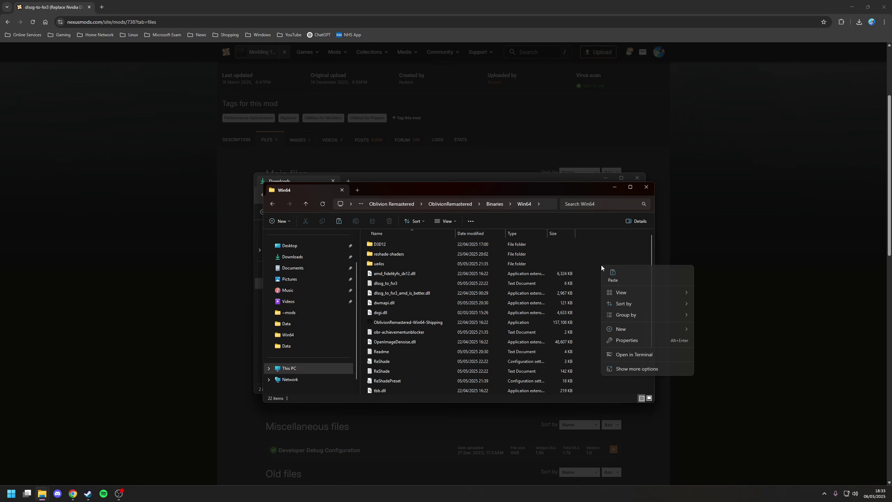
pyautogui.click(612, 277)
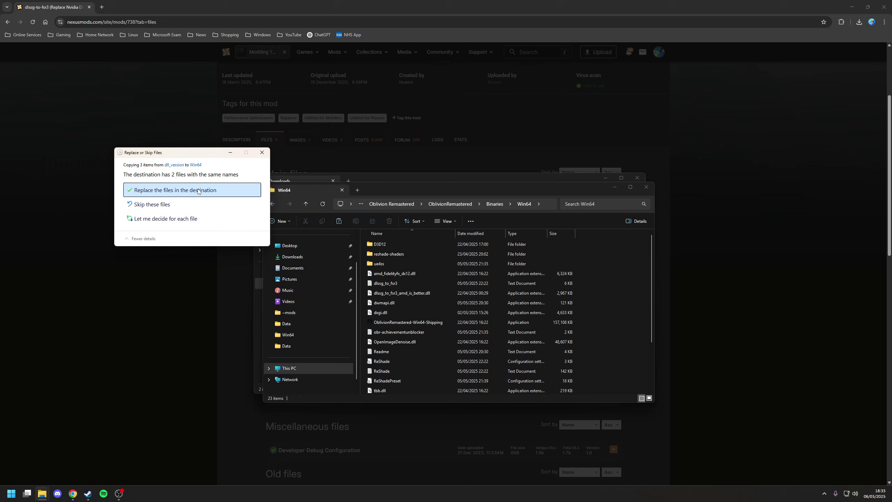
pyautogui.click(199, 191)
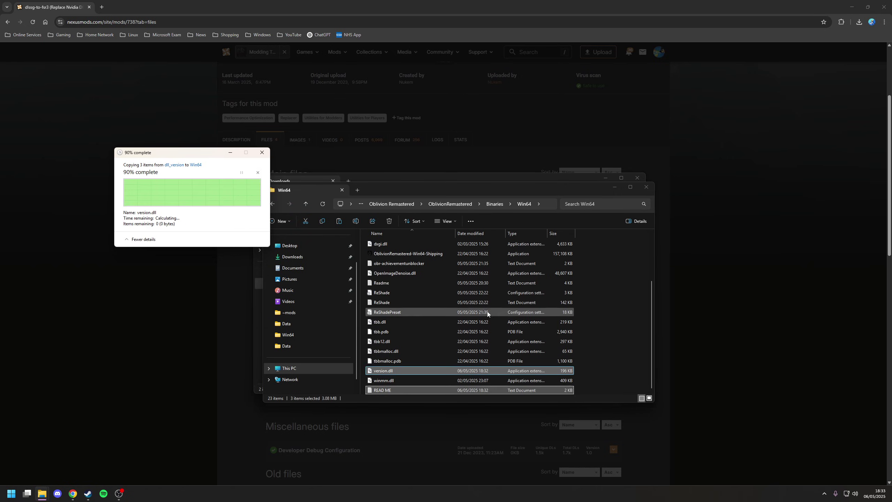
pyautogui.scroll(2, 484, 334)
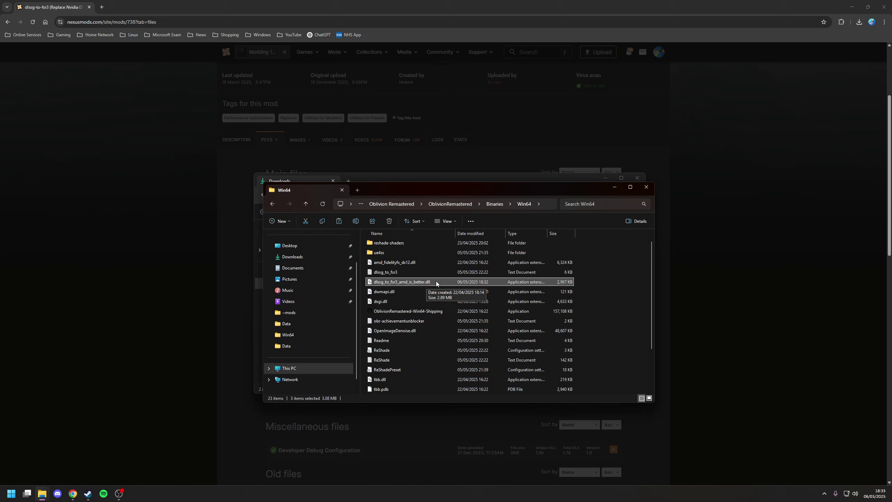
pyautogui.scroll(-2, 485, 298)
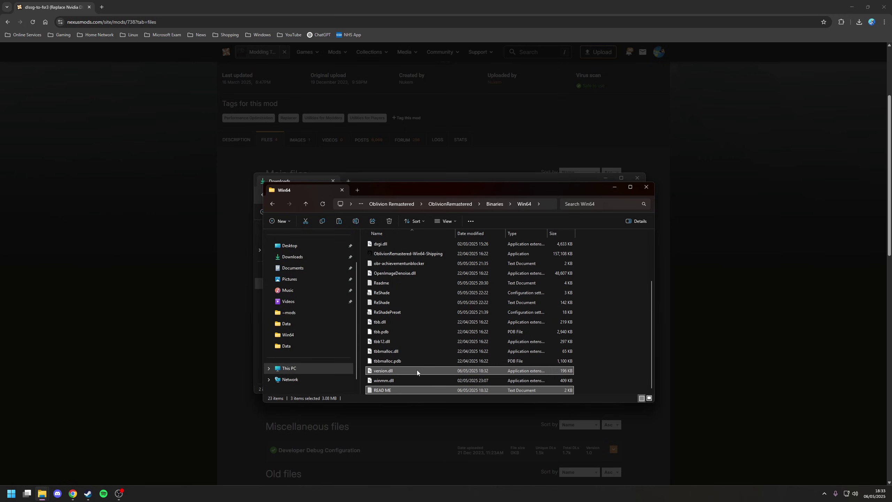
pyautogui.scroll(3, 421, 351)
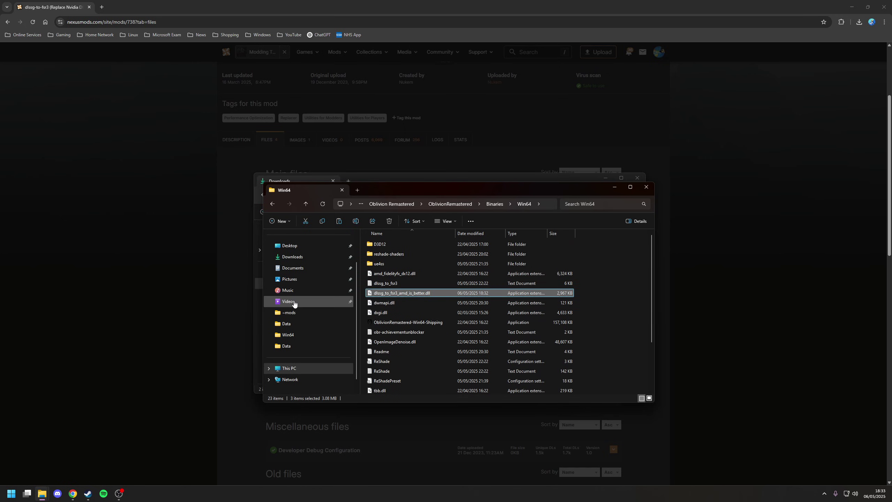
pyautogui.click(393, 285)
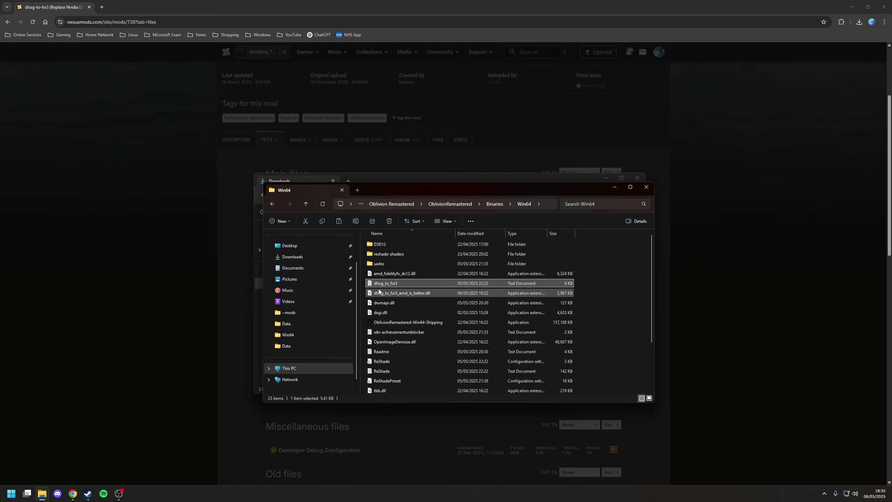
pyautogui.click(646, 186)
pyautogui.click(637, 177)
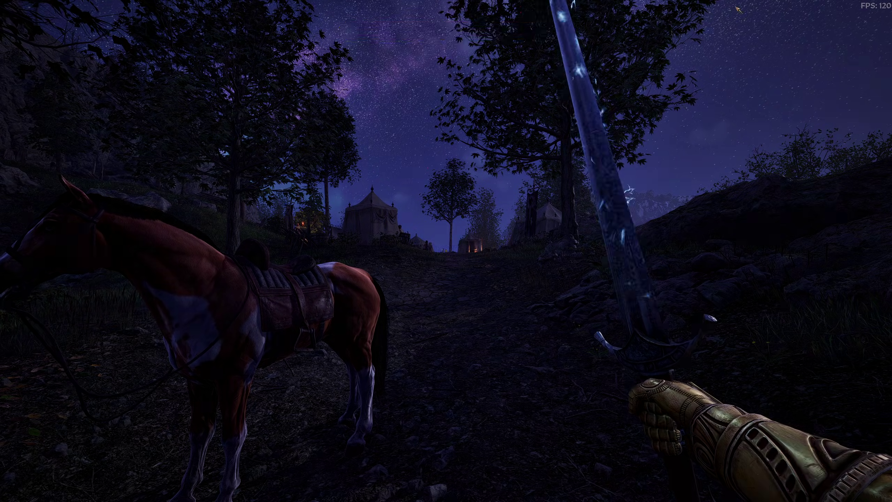
# Confirm DLSS - Frame Generation is On in the Graphics settings and resume playing
pyautogui.press('Escape')
pyautogui.scroll(-12, 314, 318)
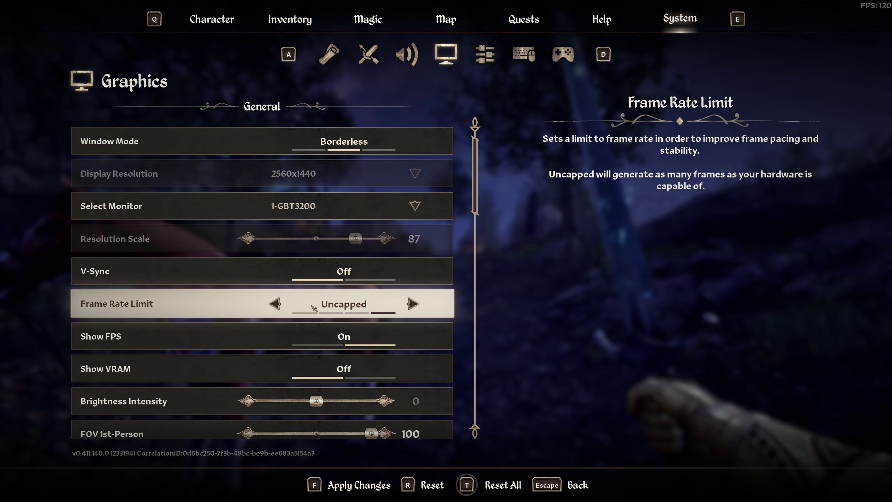
pyautogui.scroll(-15, 313, 306)
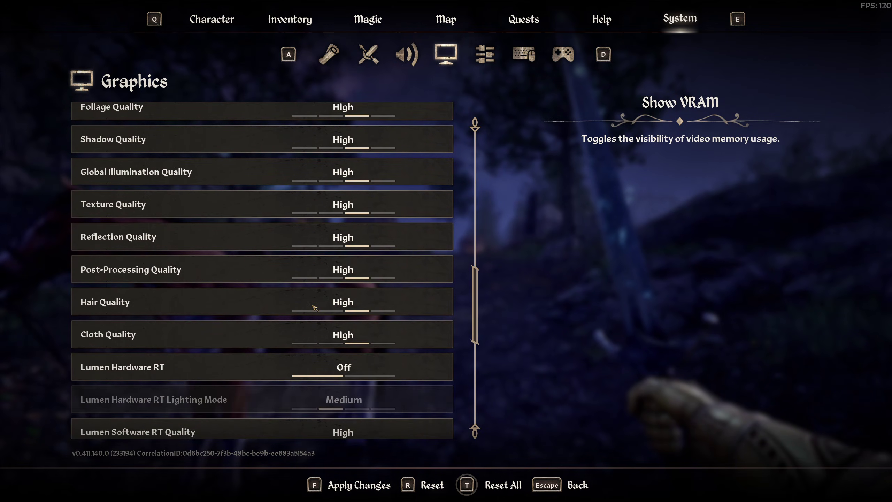
pyautogui.scroll(-2, 314, 311)
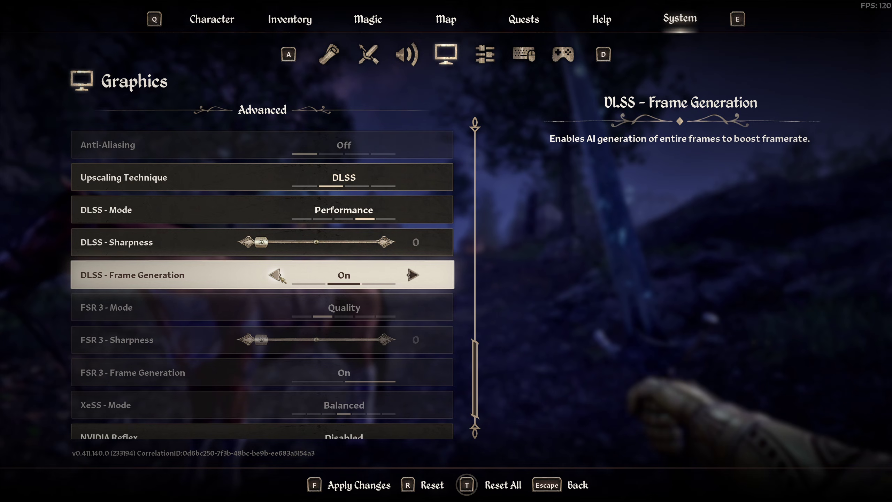
pyautogui.press('Escape')
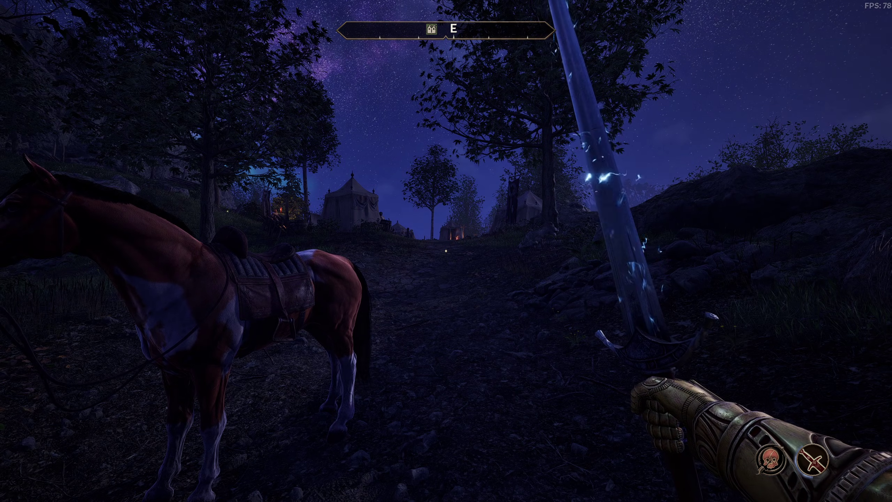
# Walk along the road toward the tent camp, then reopen the Graphics settings
pyautogui.press('w')
pyautogui.press('w')
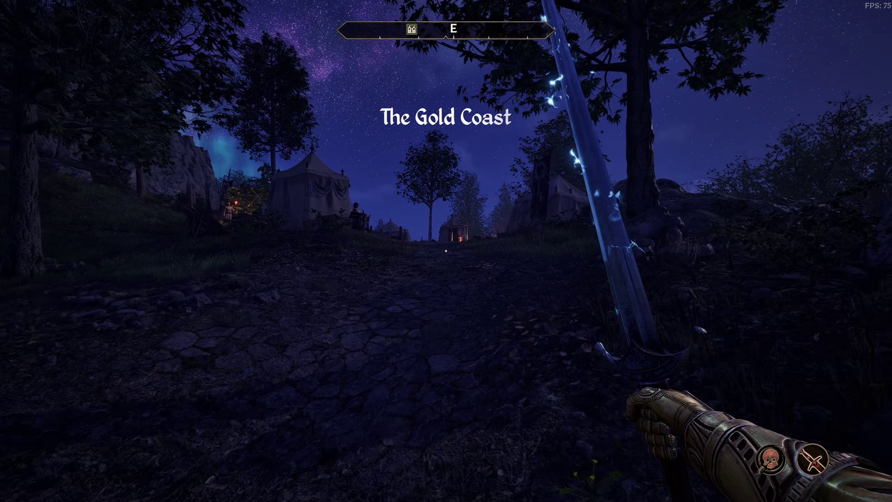
pyautogui.press('w')
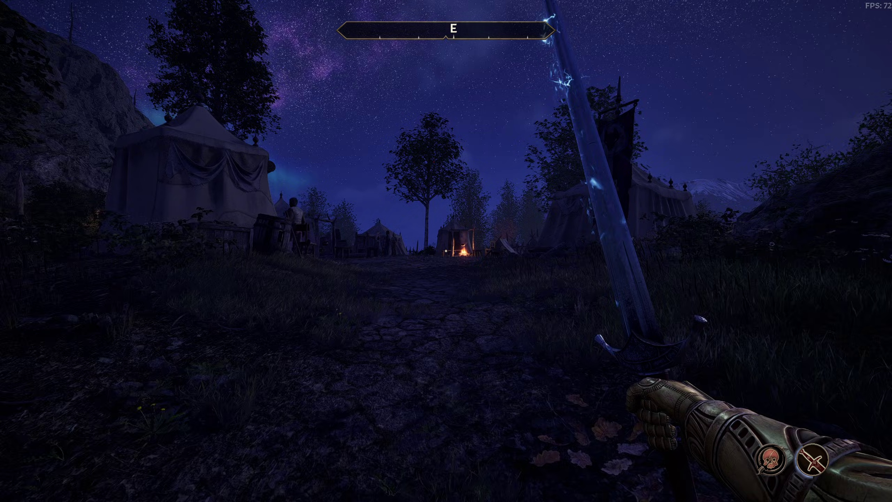
pyautogui.press('w')
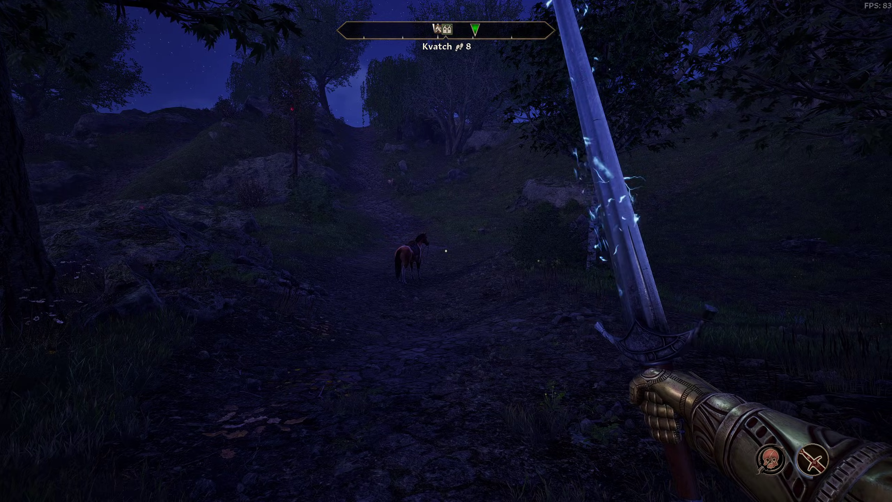
pyautogui.press('Escape')
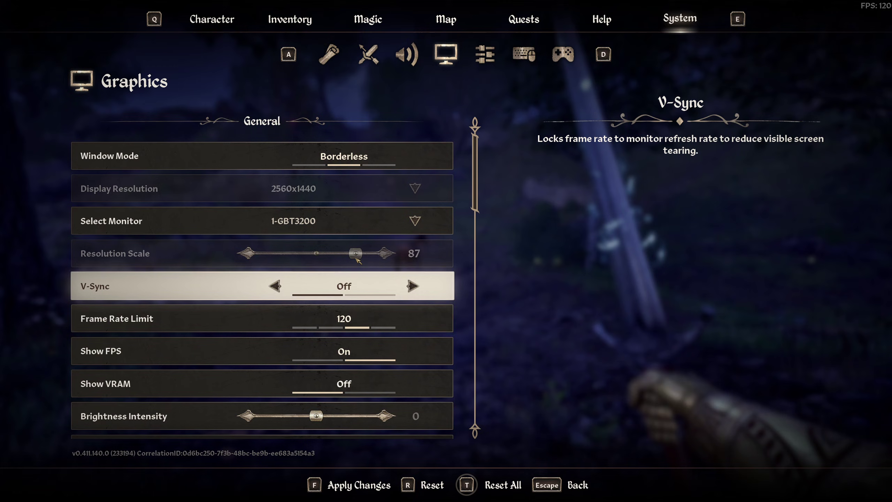
# Set DLSS - Frame Generation to On under Advanced and return to the game
pyautogui.scroll(-10, 345, 331)
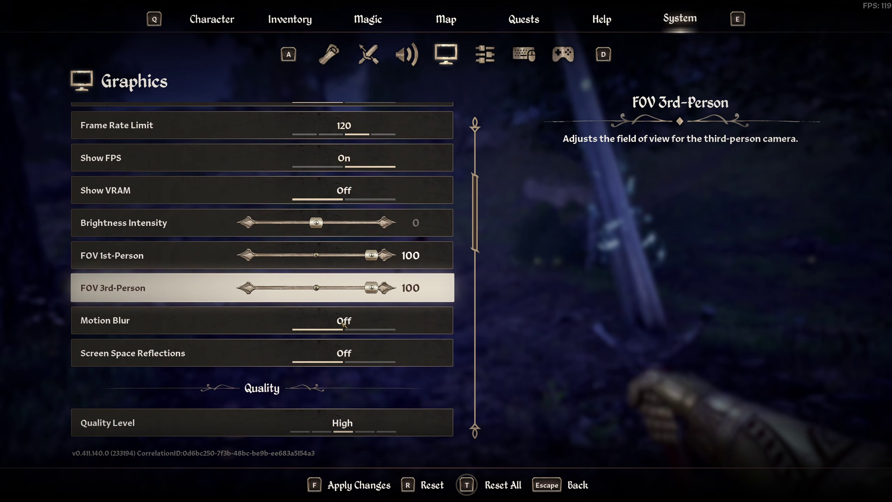
pyautogui.scroll(-18, 344, 325)
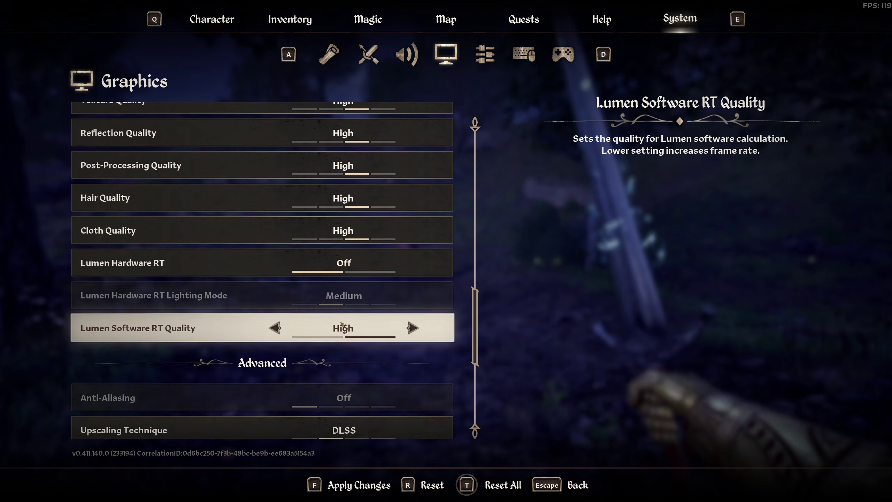
pyautogui.scroll(-1, 344, 325)
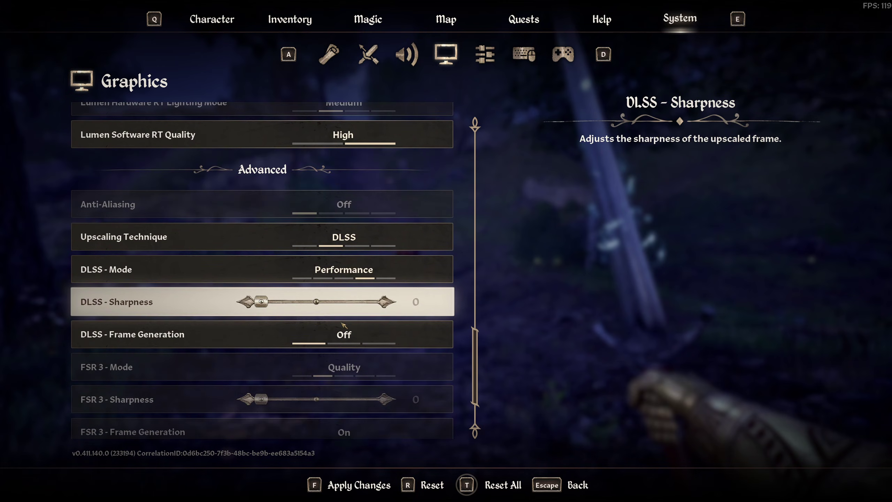
pyautogui.click(413, 335)
pyautogui.press('Escape')
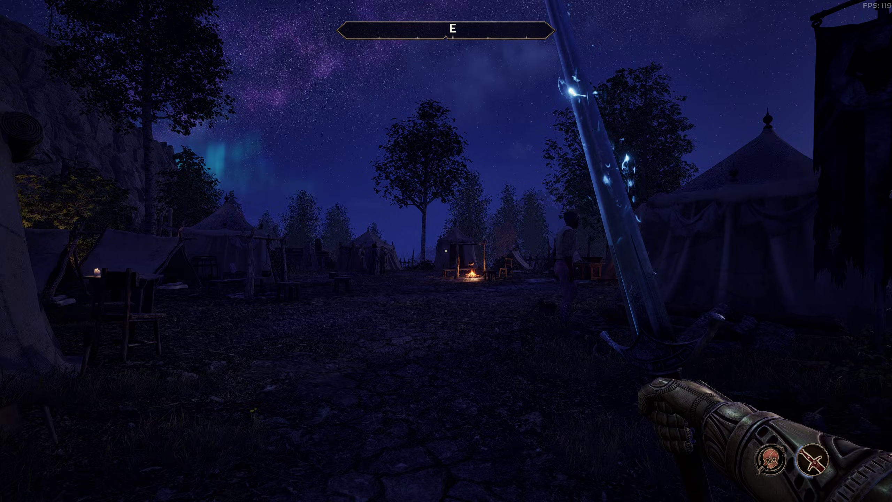
# Walk through the Kvatch camp at about 120 FPS, then show the ReShade overlay
pyautogui.press('w')
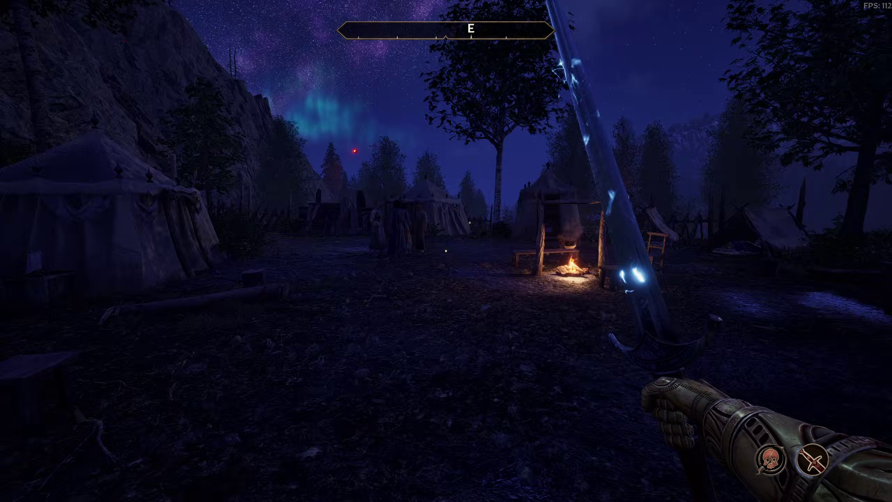
pyautogui.moveTo(316, 250)
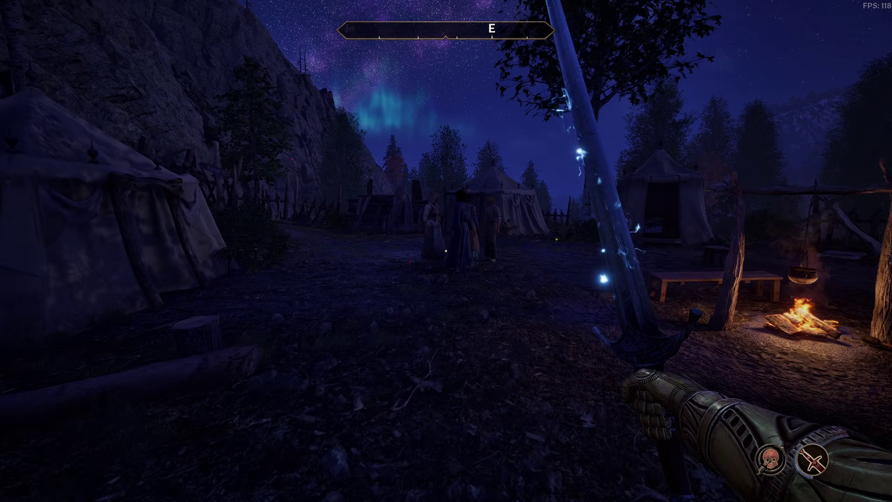
pyautogui.press('w')
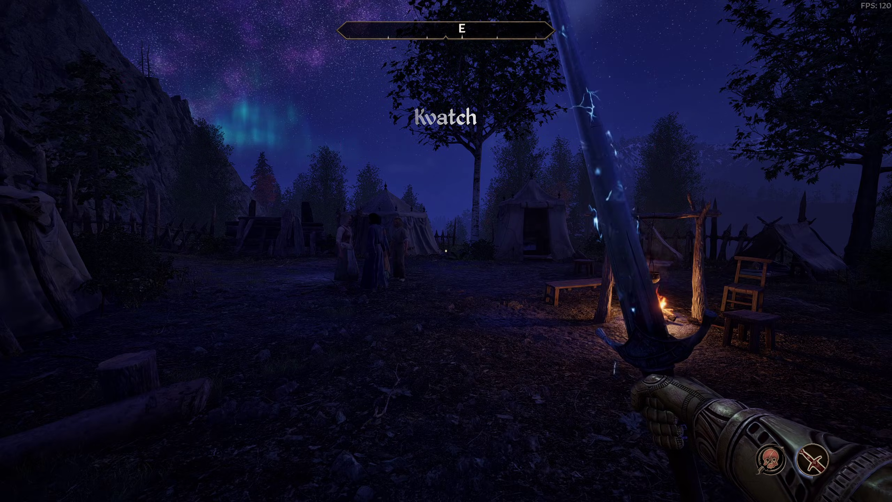
pyautogui.moveTo(562, 251)
pyautogui.press('w')
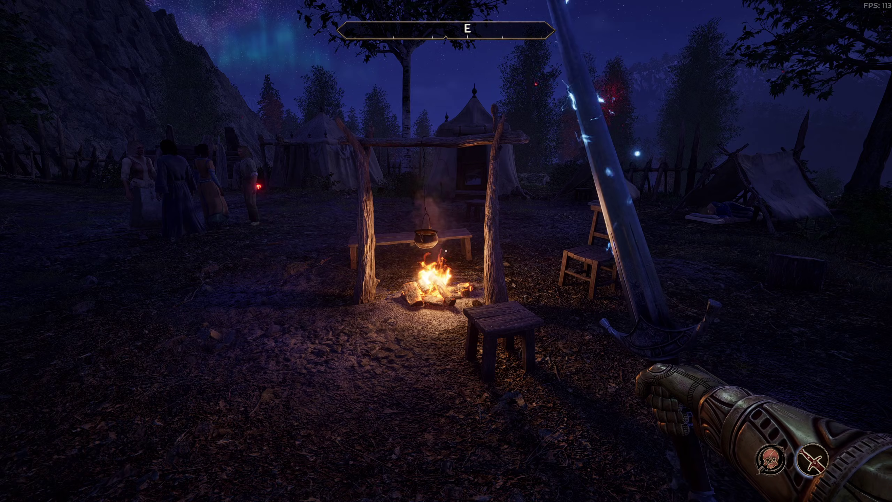
pyautogui.moveTo(446, 251)
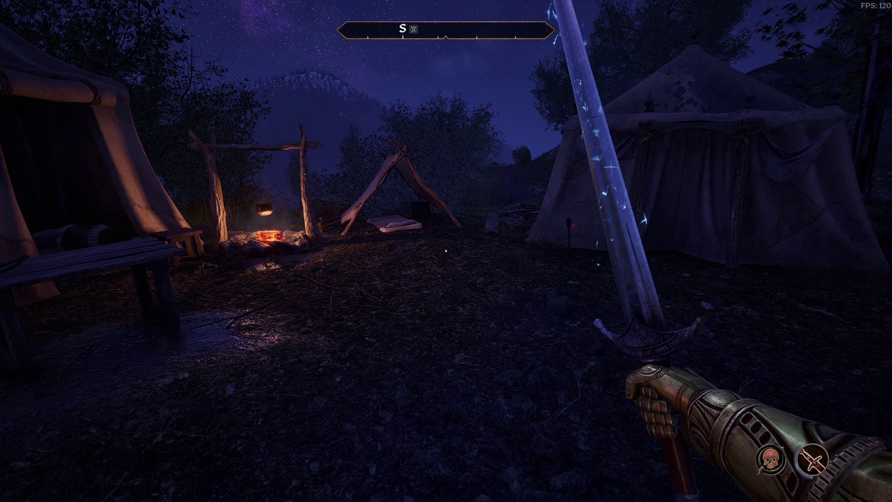
pyautogui.press('Home')
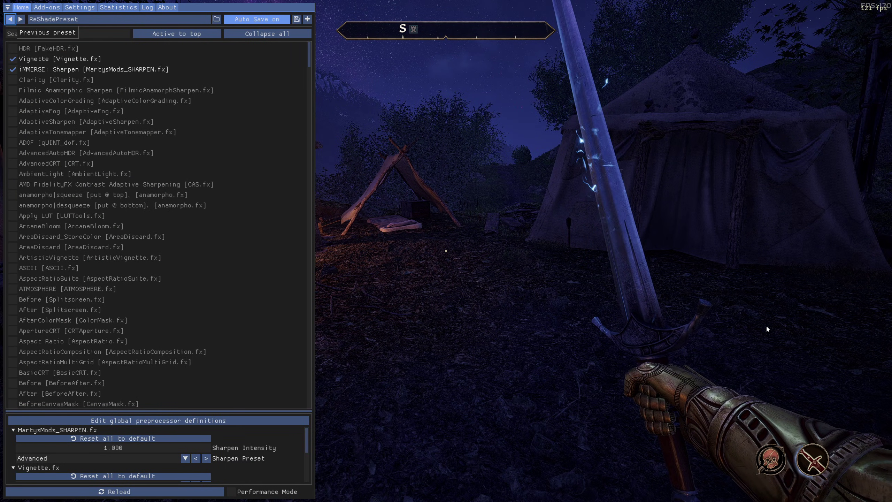
# Hide the ReShade overlay with the Home key
pyautogui.press('Home')
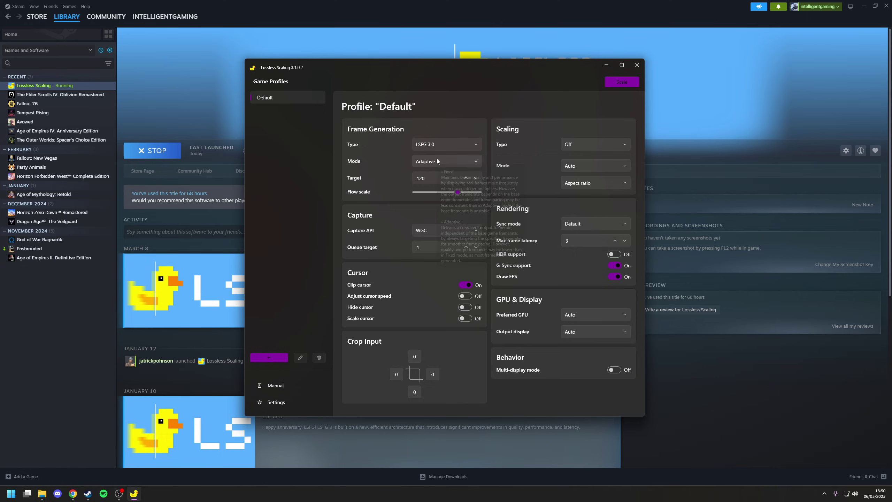
# Review the Lossless Scaling Default profile: LSFG 3.0, Adaptive mode, target 120
pyautogui.moveTo(441, 160)
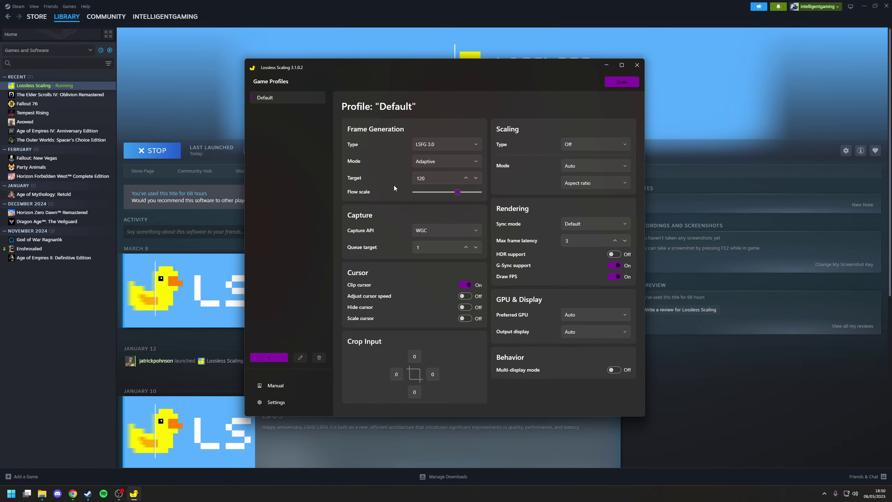
pyautogui.moveTo(458, 195)
pyautogui.moveTo(438, 233)
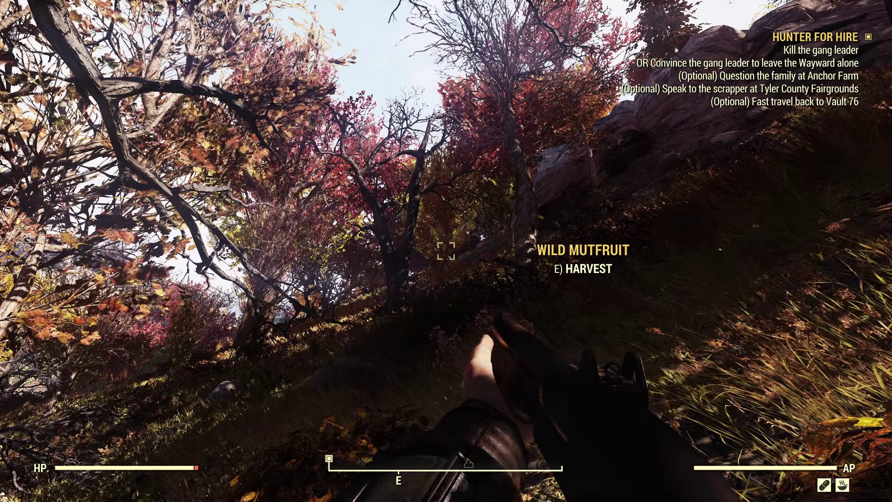
# Switch to Lossless Scaling and start scaling the Fallout 76 window with the Default profile
pyautogui.press('super')
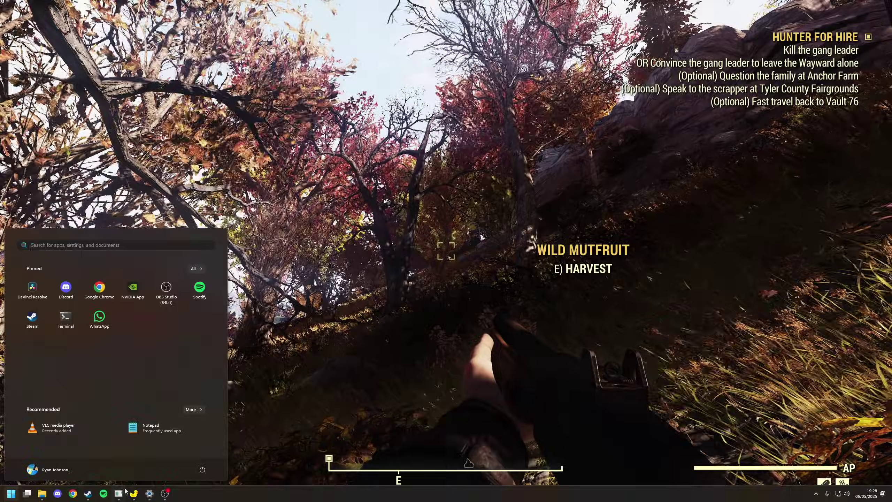
pyautogui.click(134, 494)
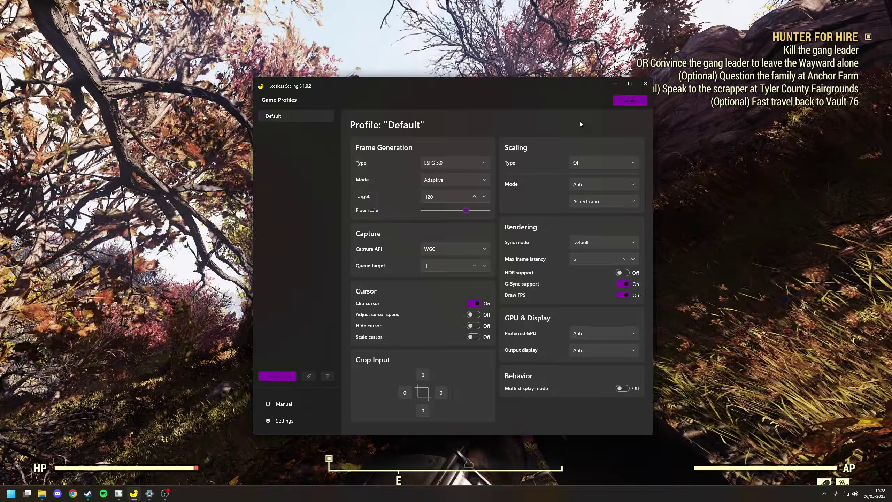
pyautogui.click(640, 102)
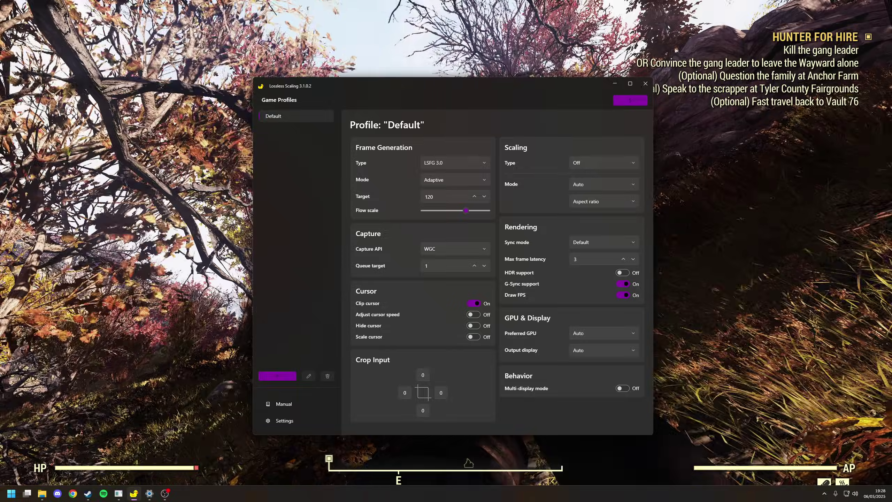